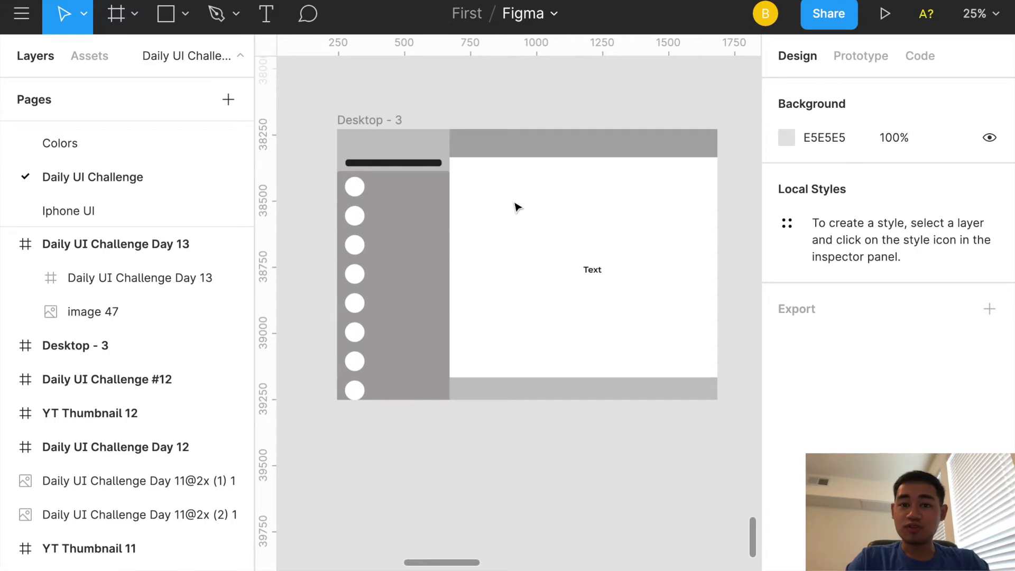
Step: Scroll right past Desktop - 3 to reveal the finished Daily UI Challenge Day 13 Messages design
{"action": "scroll", "coordinate": [518, 207], "scroll_direction": "right", "scroll_amount": 10}
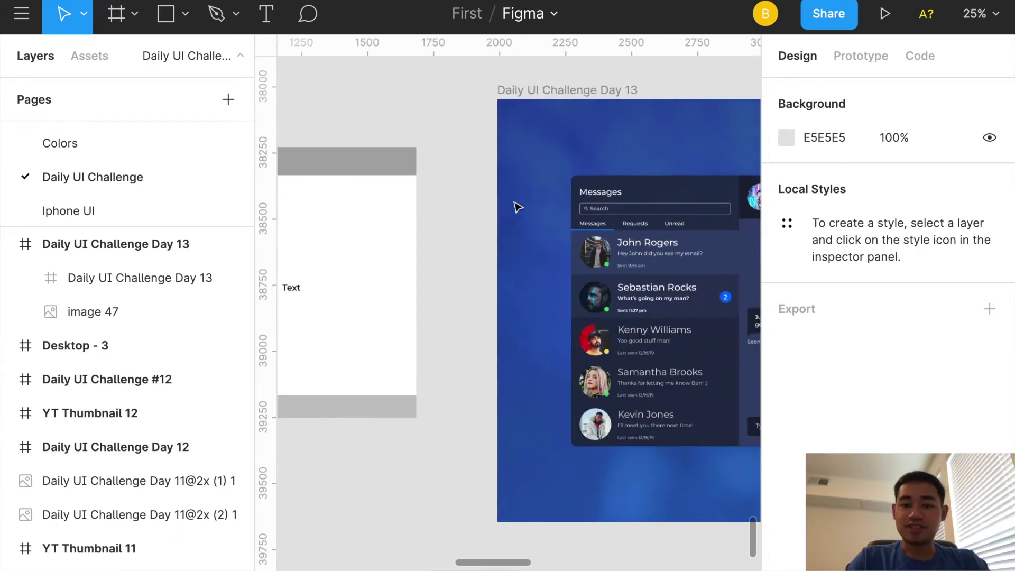
{"action": "scroll", "coordinate": [517, 207], "scroll_direction": "right", "scroll_amount": 1}
{"action": "scroll", "coordinate": [517, 207], "scroll_direction": "up", "scroll_amount": 2}
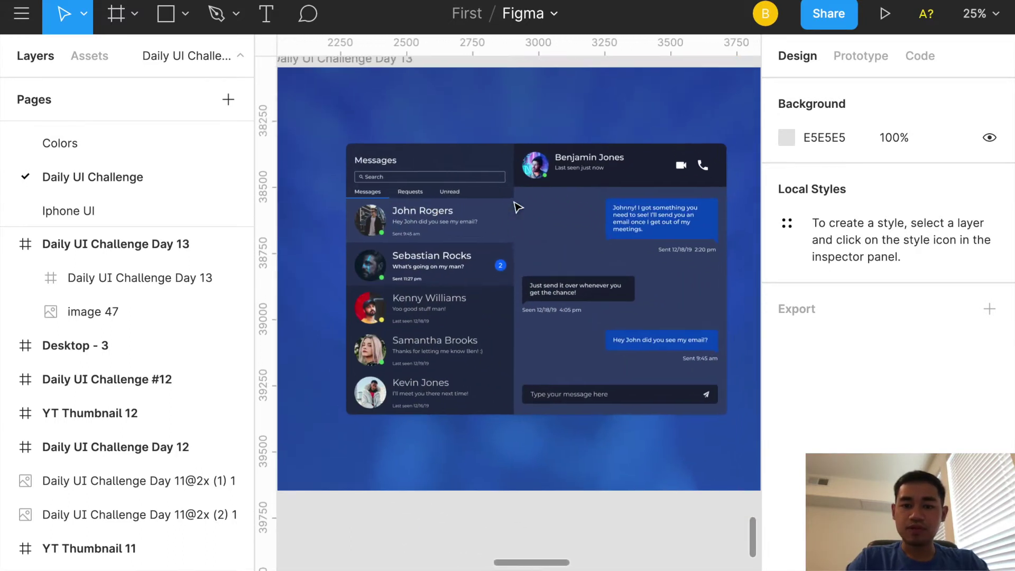
{"action": "scroll", "coordinate": [517, 206], "scroll_direction": "down", "scroll_amount": 1}
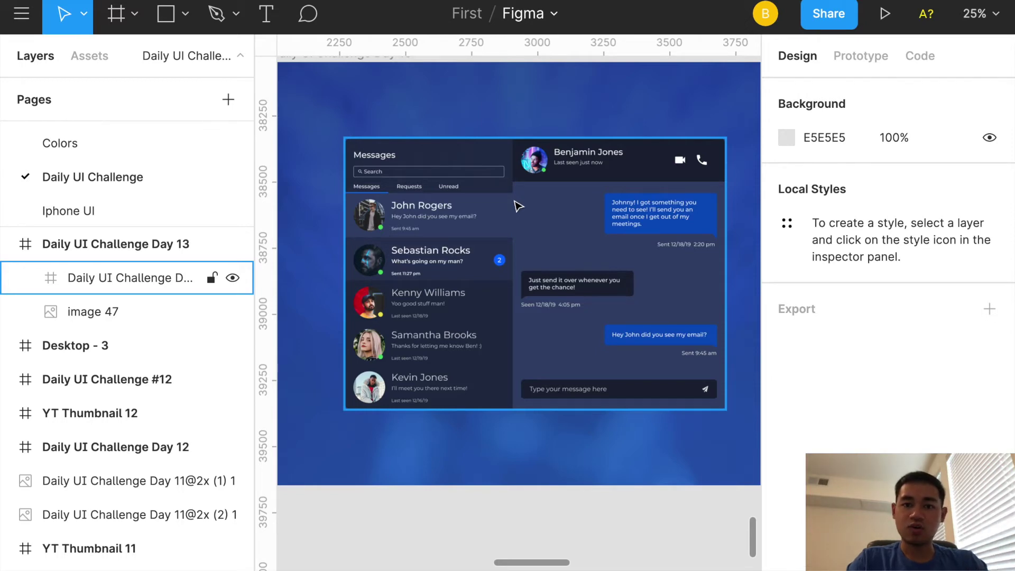
{"action": "scroll", "coordinate": [578, 234], "scroll_direction": "up", "scroll_amount": 5, "text": "ctrl"}
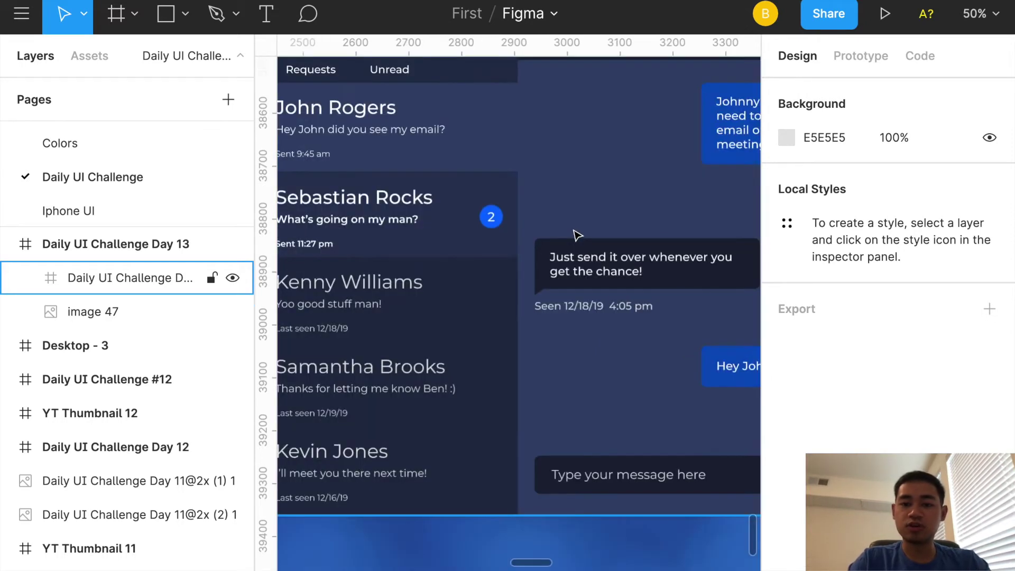
{"action": "scroll", "coordinate": [577, 234], "scroll_direction": "right", "scroll_amount": 4}
{"action": "scroll", "coordinate": [576, 234], "scroll_direction": "up", "scroll_amount": 2}
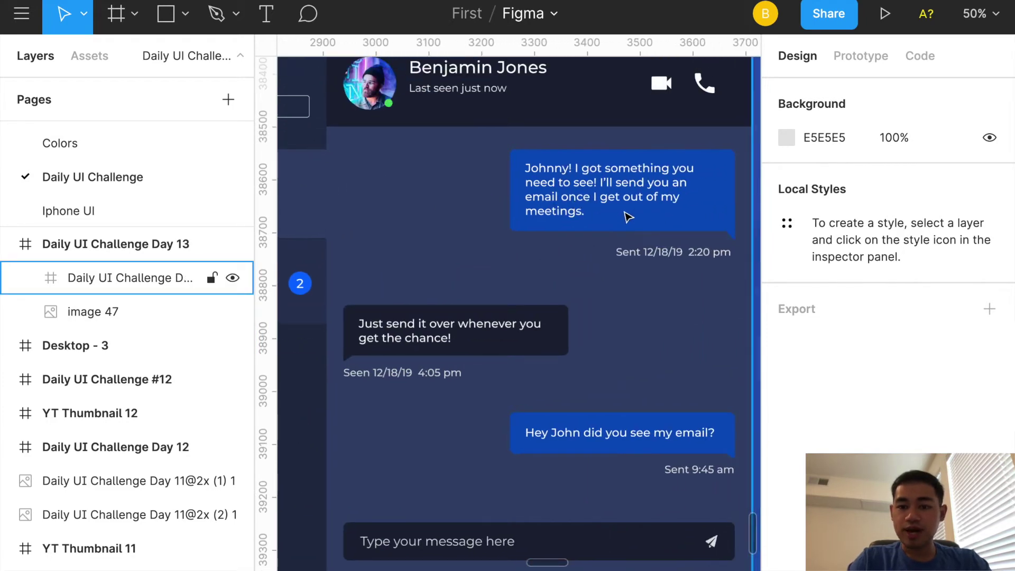
{"action": "left_click", "coordinate": [628, 215]}
{"action": "scroll", "coordinate": [884, 363], "scroll_direction": "down", "scroll_amount": 4}
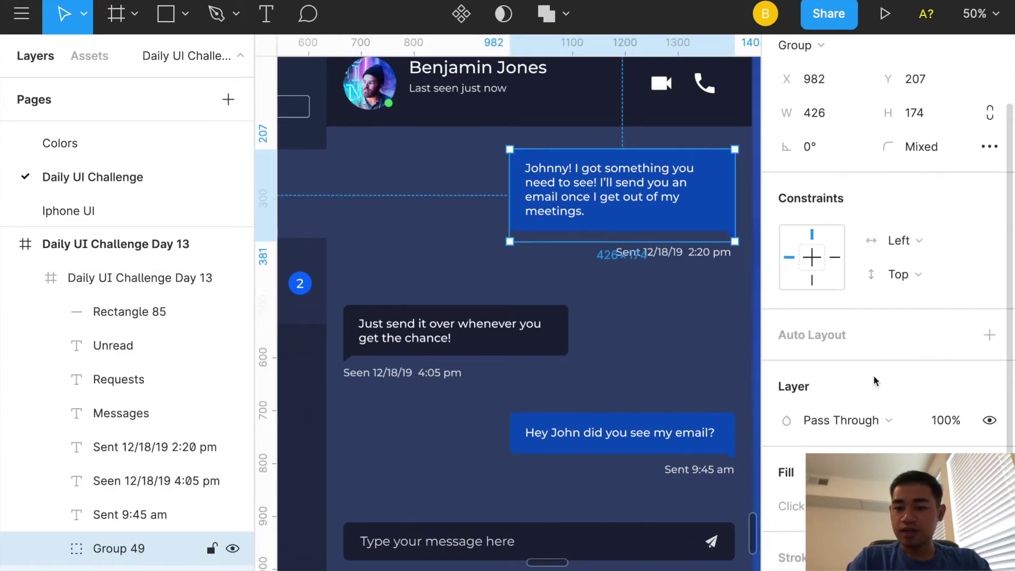
{"action": "double_click", "coordinate": [703, 216]}
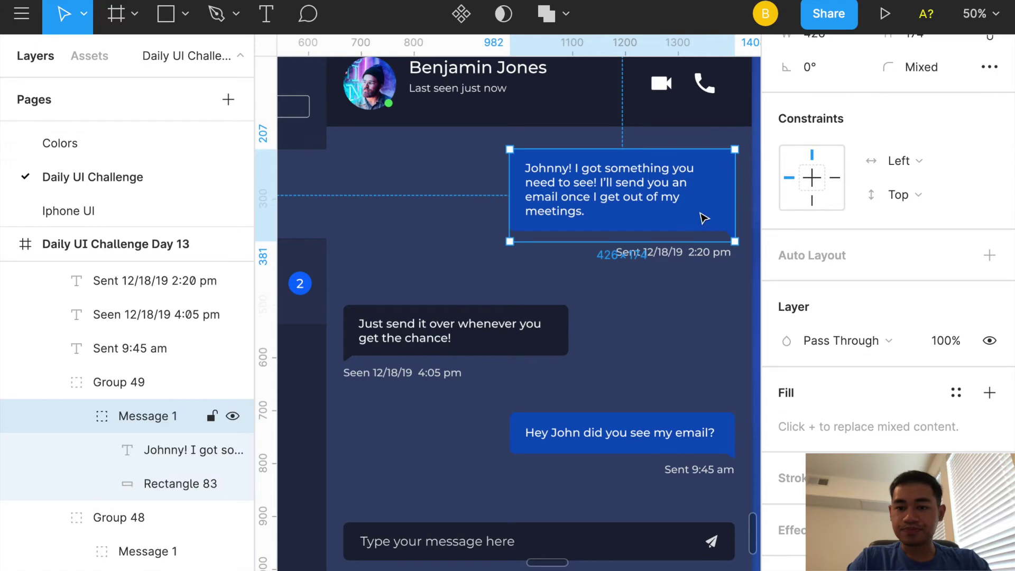
{"action": "double_click", "coordinate": [703, 219]}
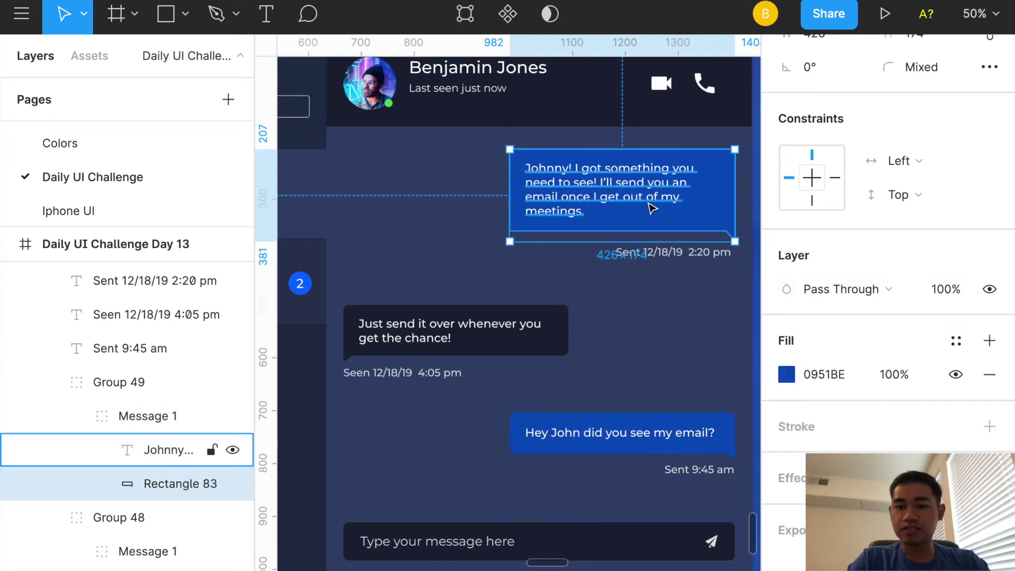
{"action": "key", "text": "Tab"}
{"action": "scroll", "coordinate": [880, 422], "scroll_direction": "down", "scroll_amount": 3}
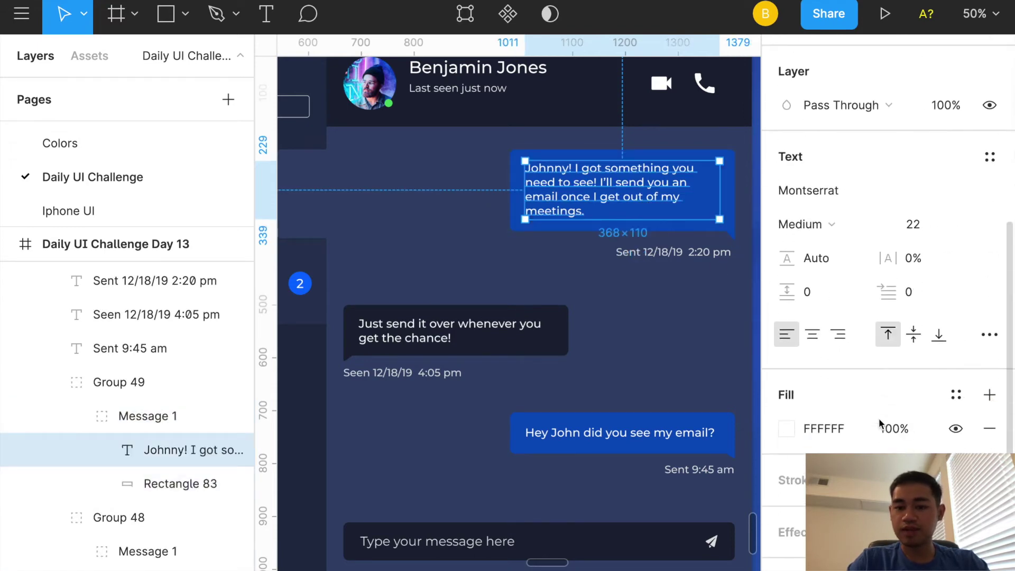
{"action": "left_click", "coordinate": [612, 295]}
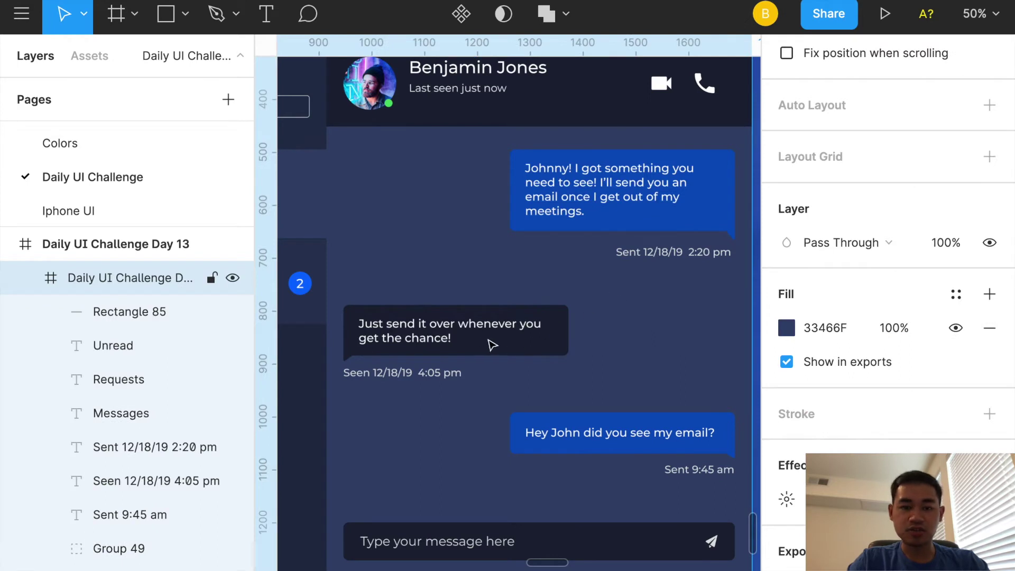
{"action": "scroll", "coordinate": [492, 345], "scroll_direction": "left", "scroll_amount": 1}
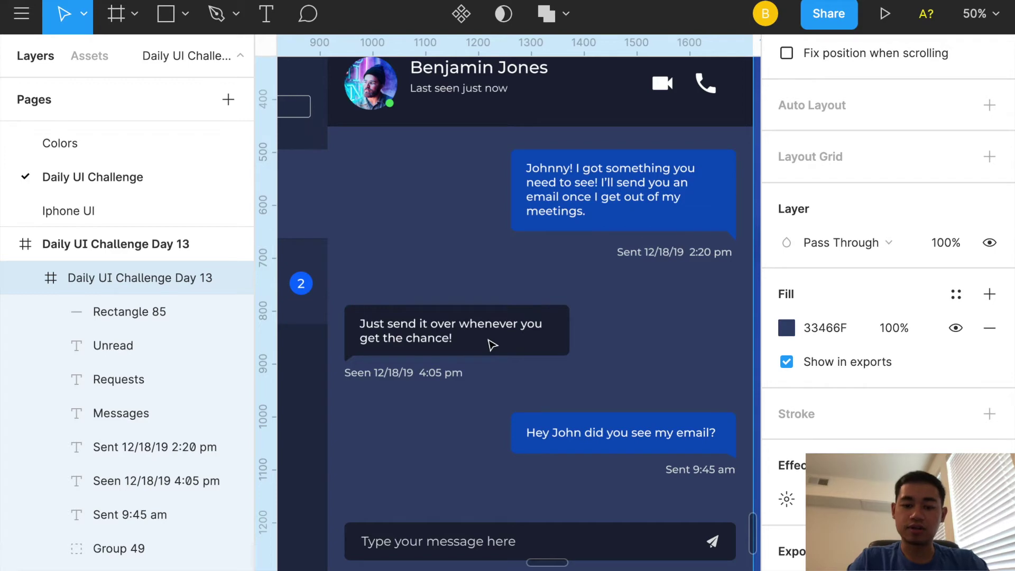
{"action": "key", "text": "shift+2"}
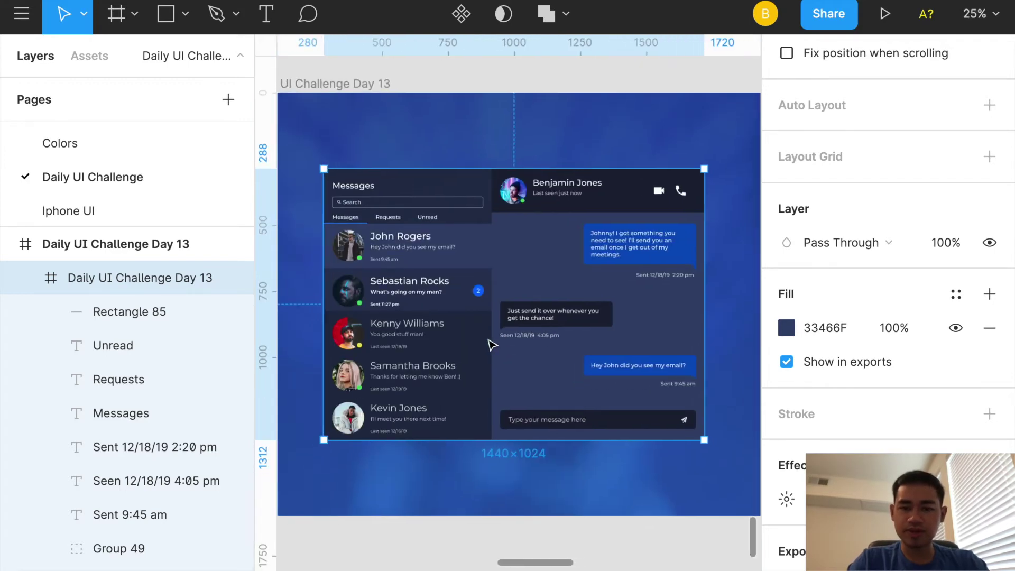
{"action": "key", "text": "Escape"}
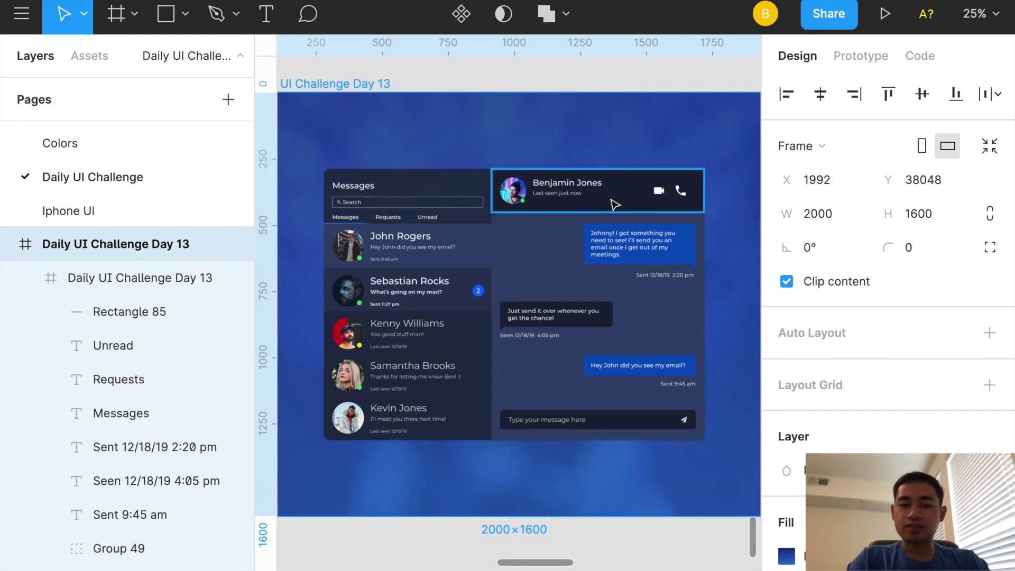
{"action": "key", "text": "shift+equal"}
{"action": "key", "text": "shift+equal"}
{"action": "scroll", "coordinate": [613, 205], "scroll_direction": "up", "scroll_amount": 5}
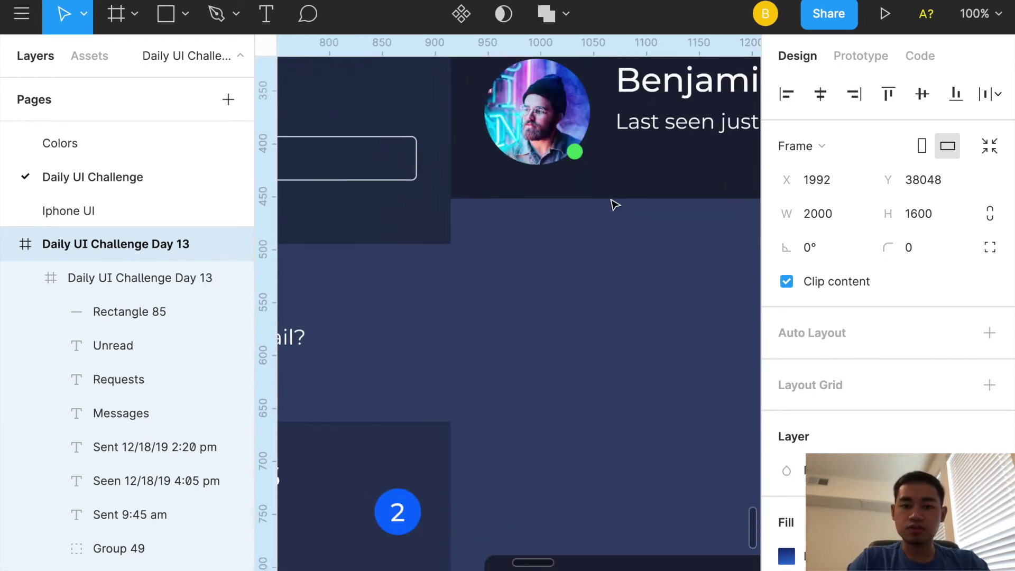
{"action": "scroll", "coordinate": [581, 198], "scroll_direction": "up", "scroll_amount": 1}
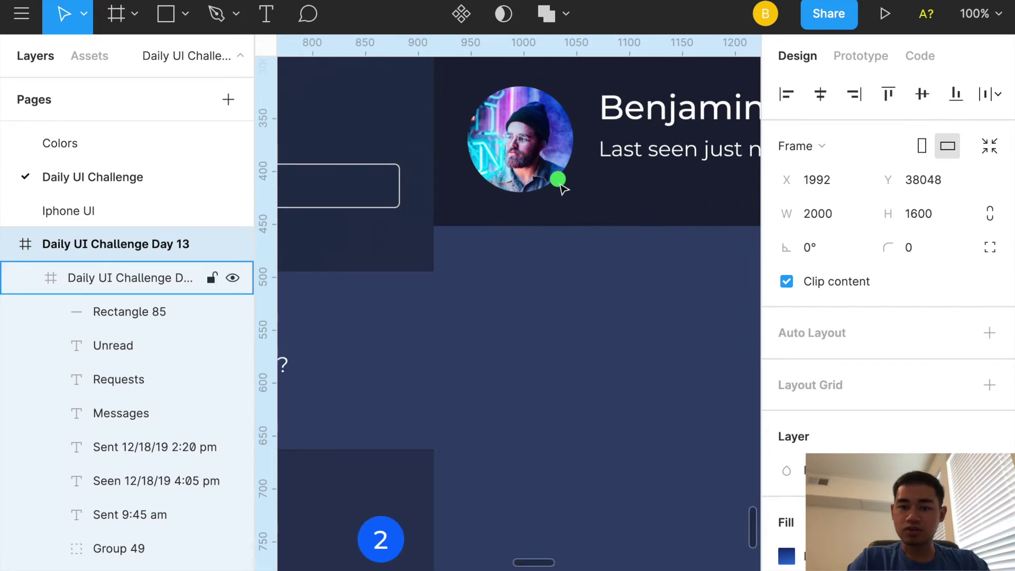
{"action": "key", "text": "minus"}
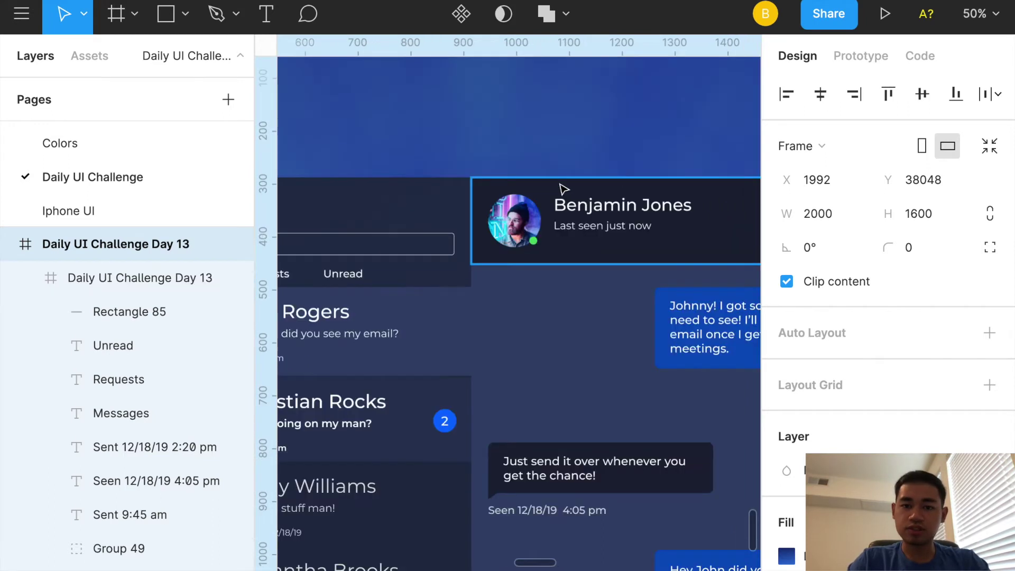
{"action": "key", "text": "minus"}
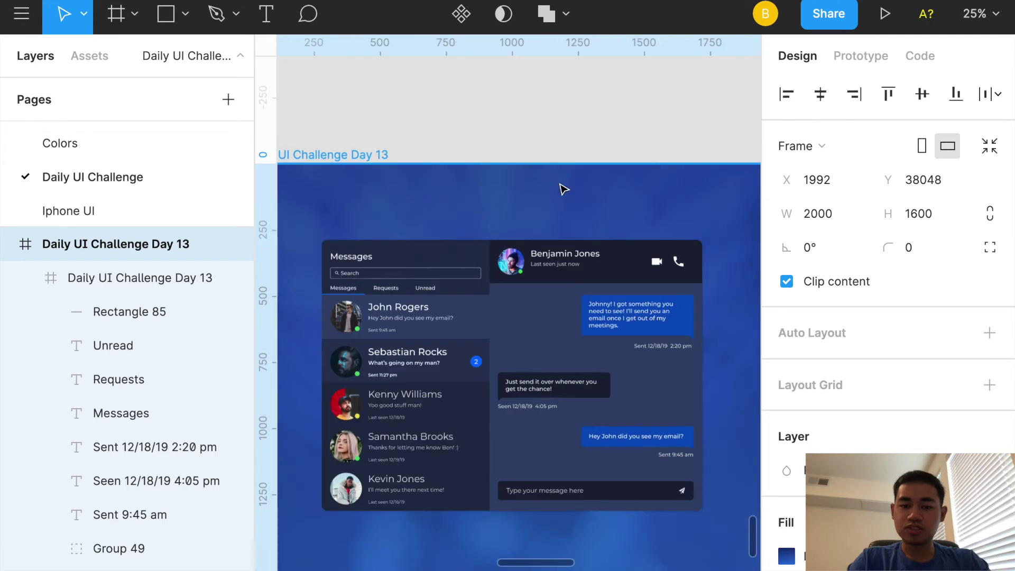
{"action": "scroll", "coordinate": [563, 189], "scroll_direction": "down", "scroll_amount": 2}
{"action": "scroll", "coordinate": [563, 189], "scroll_direction": "right", "scroll_amount": 1}
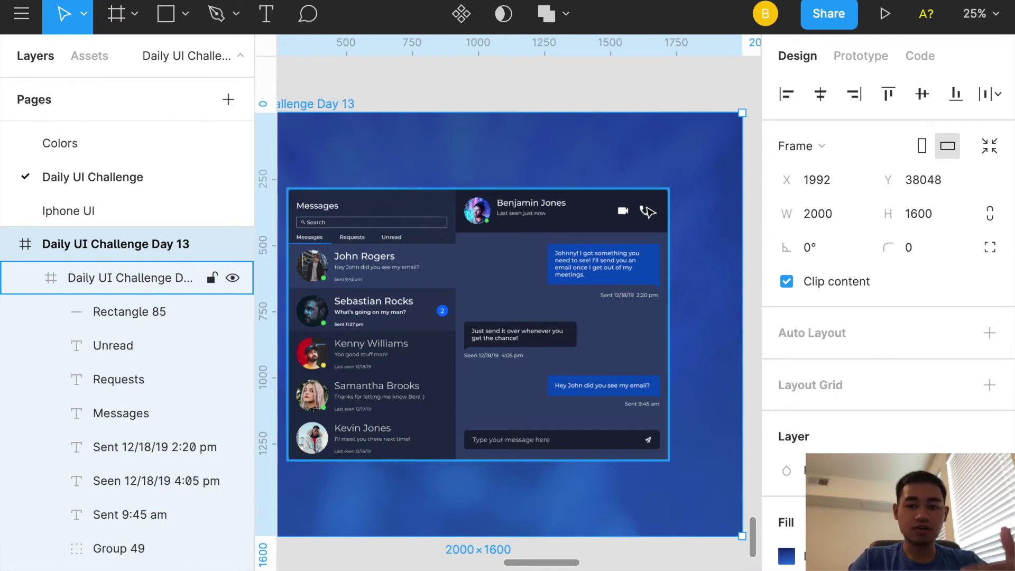
{"action": "scroll", "coordinate": [565, 337], "scroll_direction": "down", "scroll_amount": 1}
{"action": "key", "text": "ctrl+equal"}
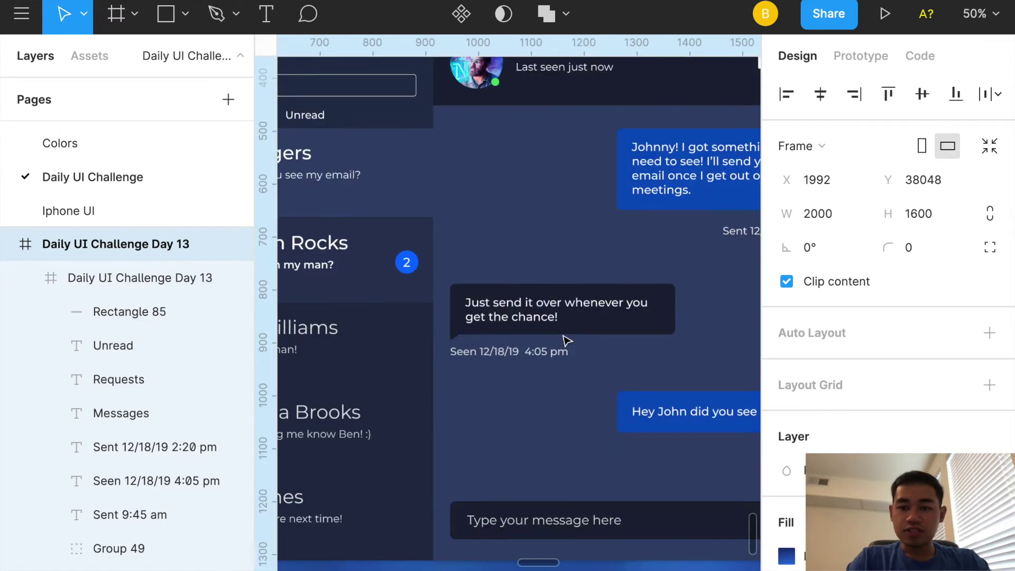
{"action": "scroll", "coordinate": [473, 240], "scroll_direction": "right", "scroll_amount": 4}
{"action": "scroll", "coordinate": [474, 240], "scroll_direction": "down", "scroll_amount": 2}
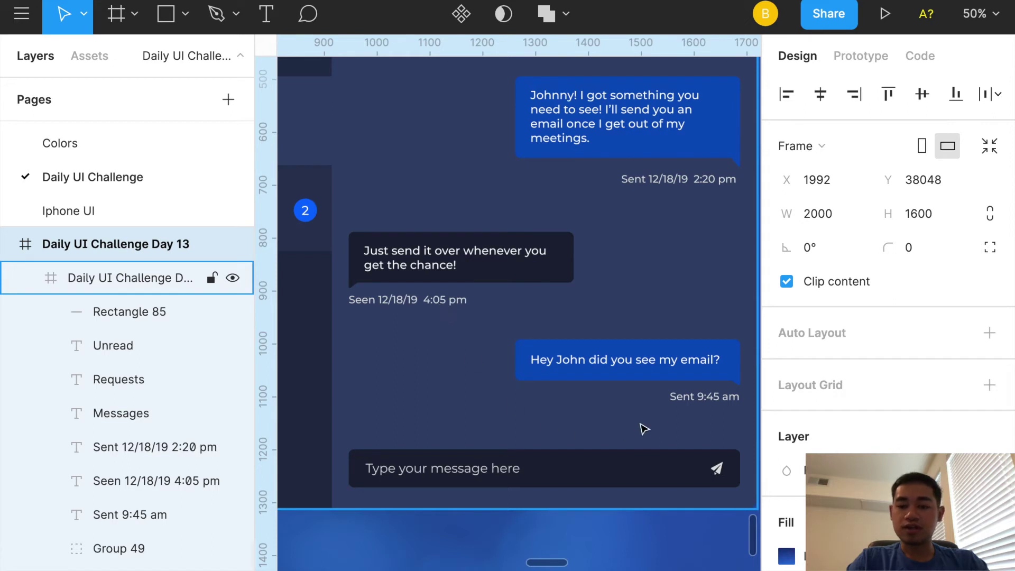
{"action": "scroll", "coordinate": [641, 364], "scroll_direction": "down", "scroll_amount": 1}
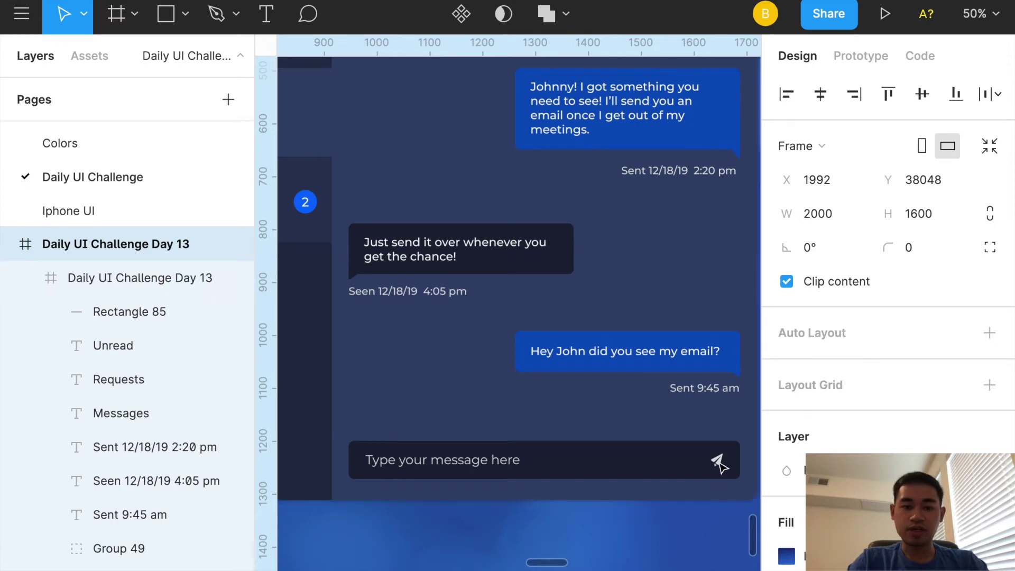
{"action": "key", "text": "shift+2"}
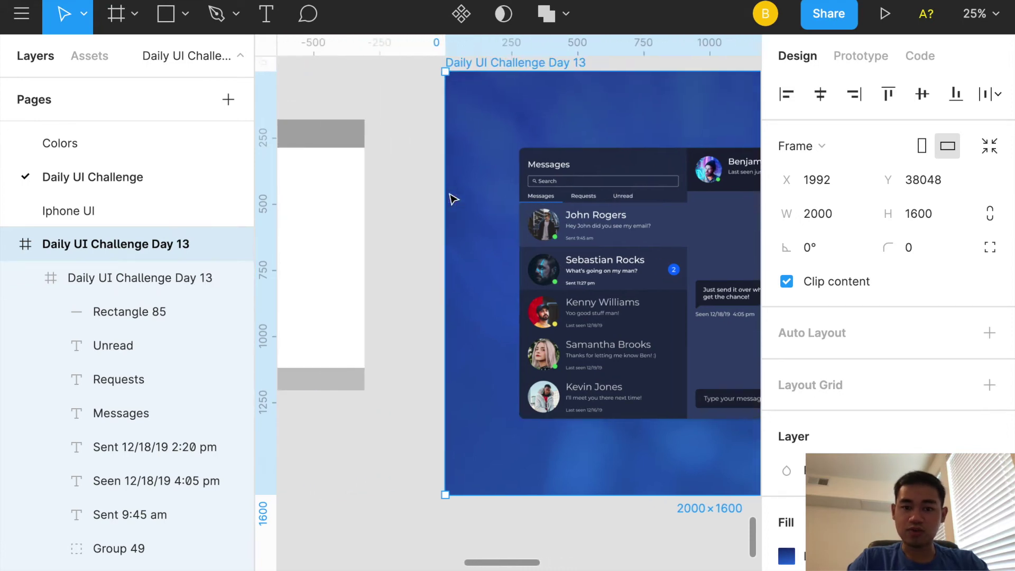
{"action": "scroll", "coordinate": [452, 197], "scroll_direction": "left", "scroll_amount": 6}
{"action": "scroll", "coordinate": [354, 190], "scroll_direction": "down", "scroll_amount": 1}
{"action": "scroll", "coordinate": [471, 297], "scroll_direction": "right", "scroll_amount": 5}
{"action": "scroll", "coordinate": [521, 285], "scroll_direction": "right", "scroll_amount": 7}
{"action": "scroll", "coordinate": [521, 286], "scroll_direction": "down", "scroll_amount": 1}
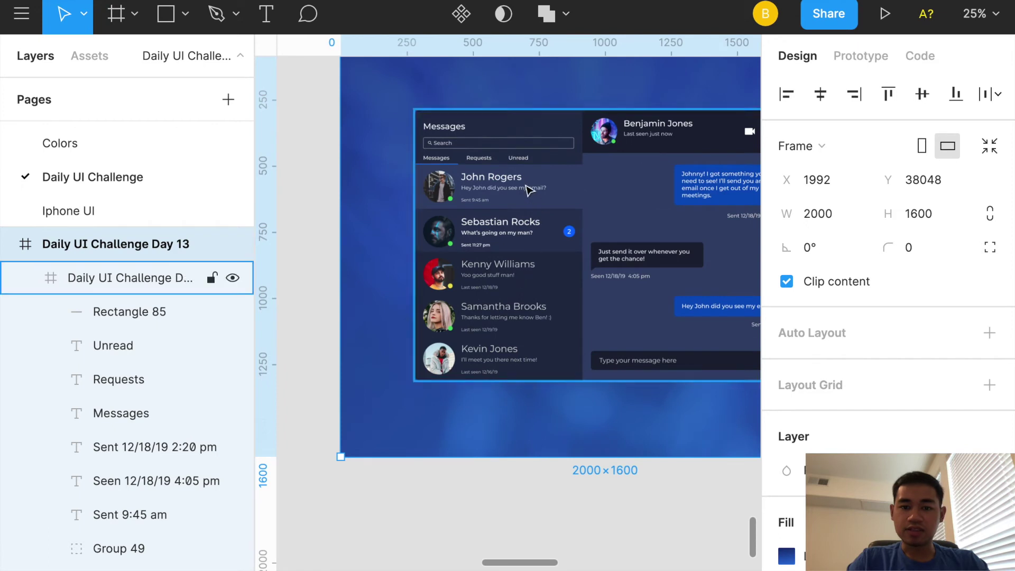
{"action": "scroll", "coordinate": [533, 186], "scroll_direction": "right", "scroll_amount": 2}
{"action": "scroll", "coordinate": [533, 186], "scroll_direction": "down", "scroll_amount": 1}
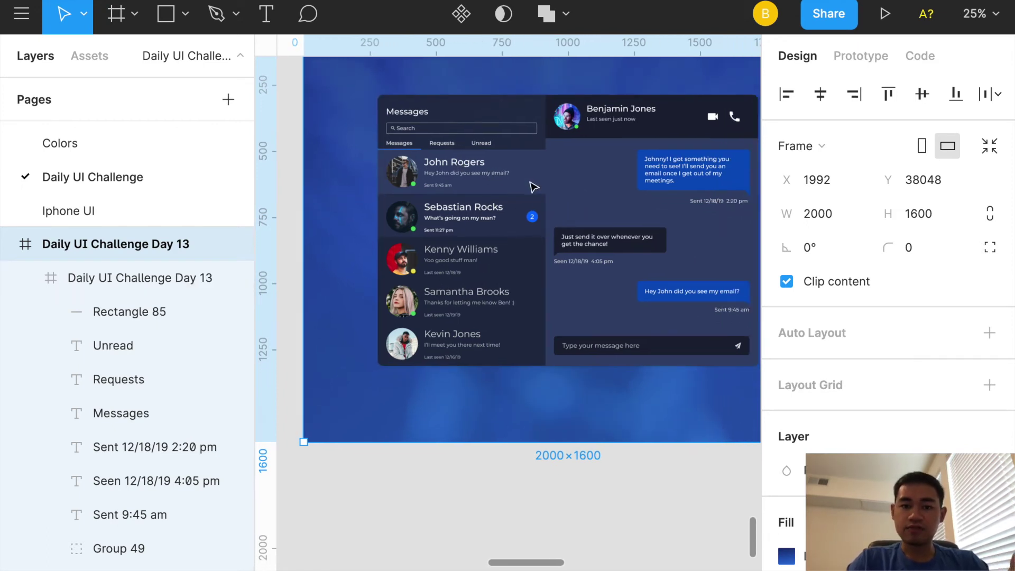
{"action": "scroll", "coordinate": [533, 186], "scroll_direction": "right", "scroll_amount": 1}
{"action": "scroll", "coordinate": [532, 186], "scroll_direction": "down", "scroll_amount": 1}
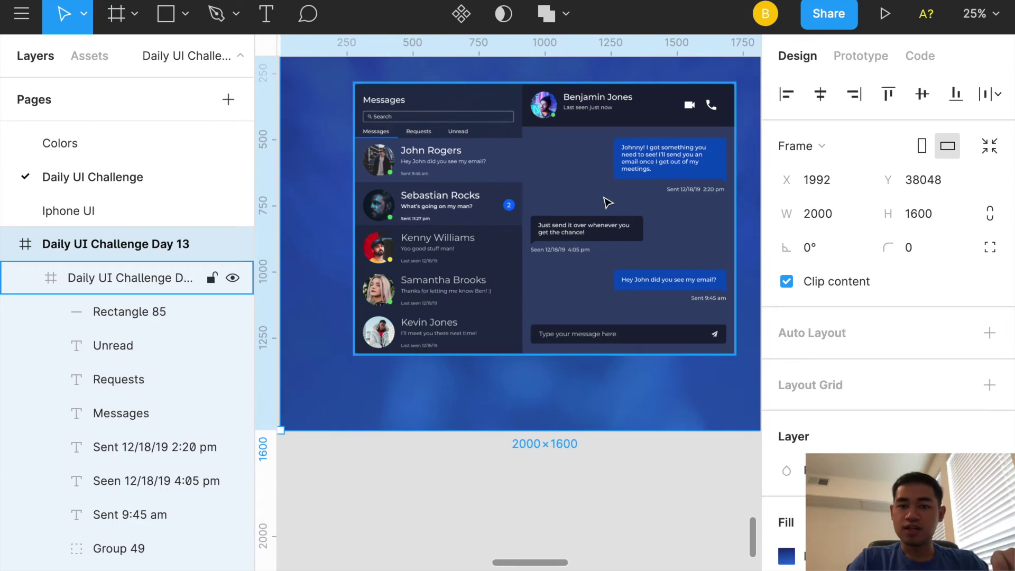
{"action": "left_click", "coordinate": [508, 168]}
{"action": "left_click", "coordinate": [505, 164]}
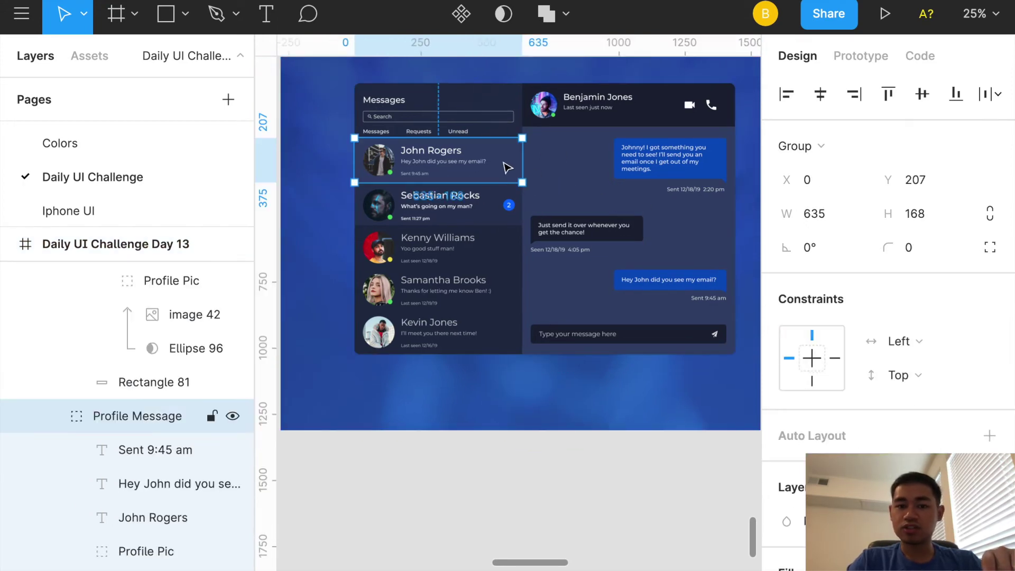
{"action": "left_click", "coordinate": [504, 221]}
{"action": "left_click", "coordinate": [499, 249]}
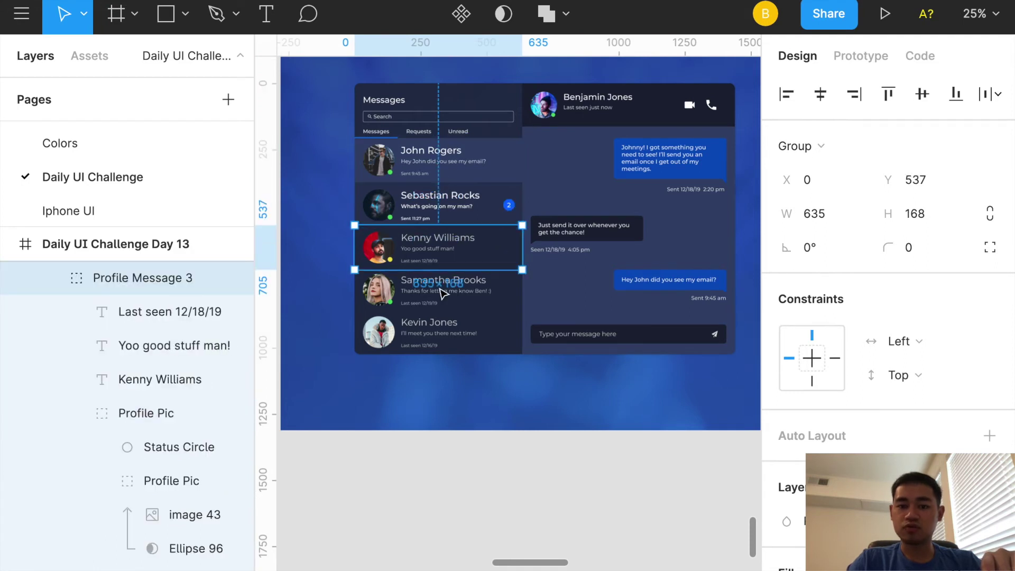
{"action": "left_click", "coordinate": [491, 168]}
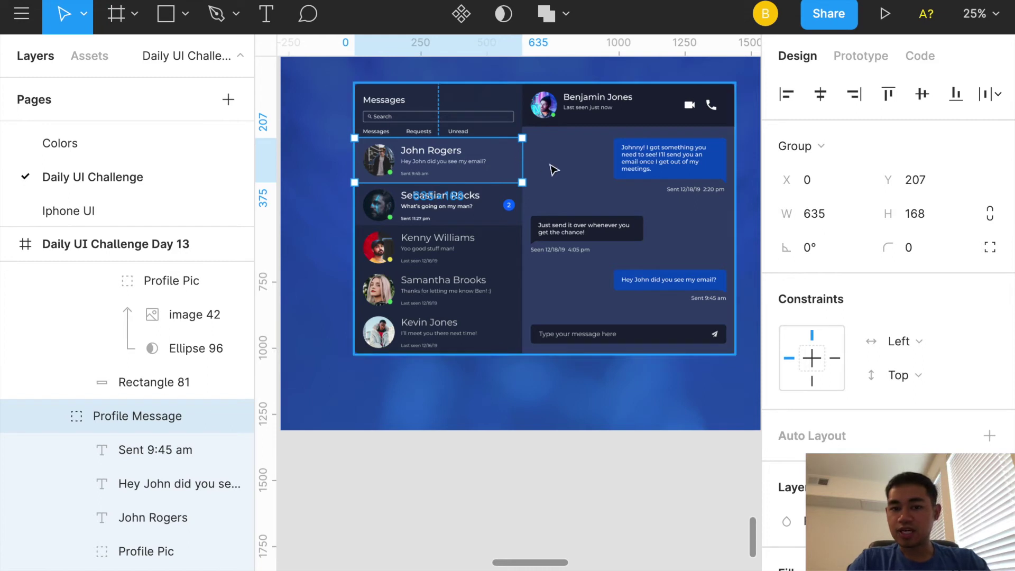
{"action": "left_click", "coordinate": [566, 166]}
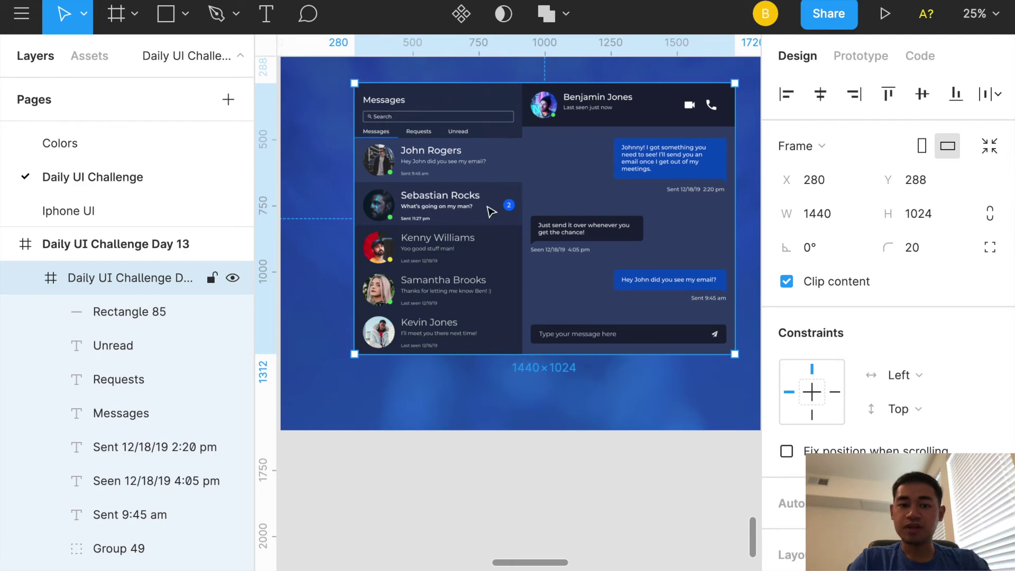
{"action": "left_click", "coordinate": [489, 214]}
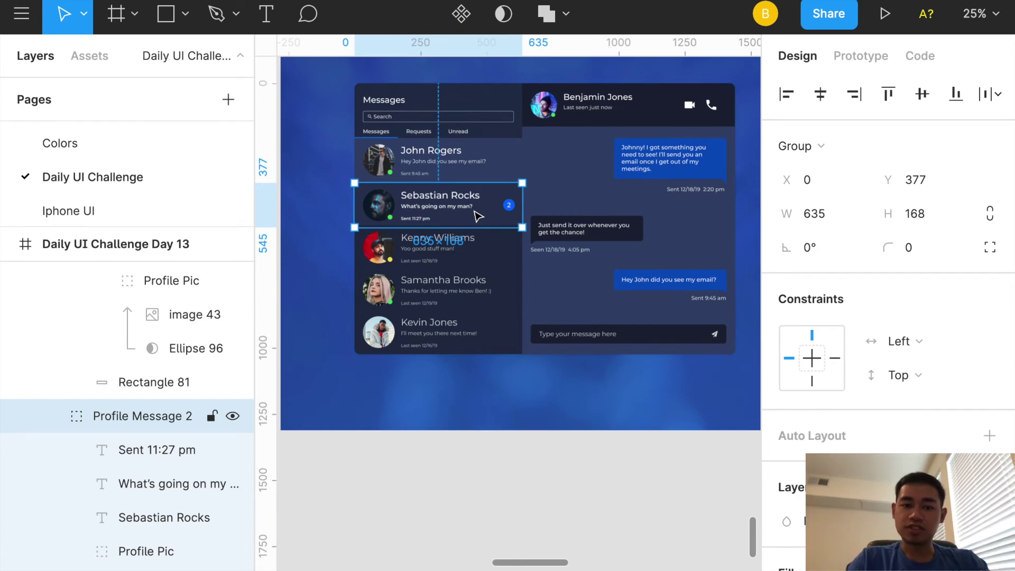
{"action": "key", "text": "plus"}
{"action": "scroll", "coordinate": [556, 163], "scroll_direction": "up", "scroll_amount": 1}
{"action": "scroll", "coordinate": [557, 162], "scroll_direction": "left", "scroll_amount": 1}
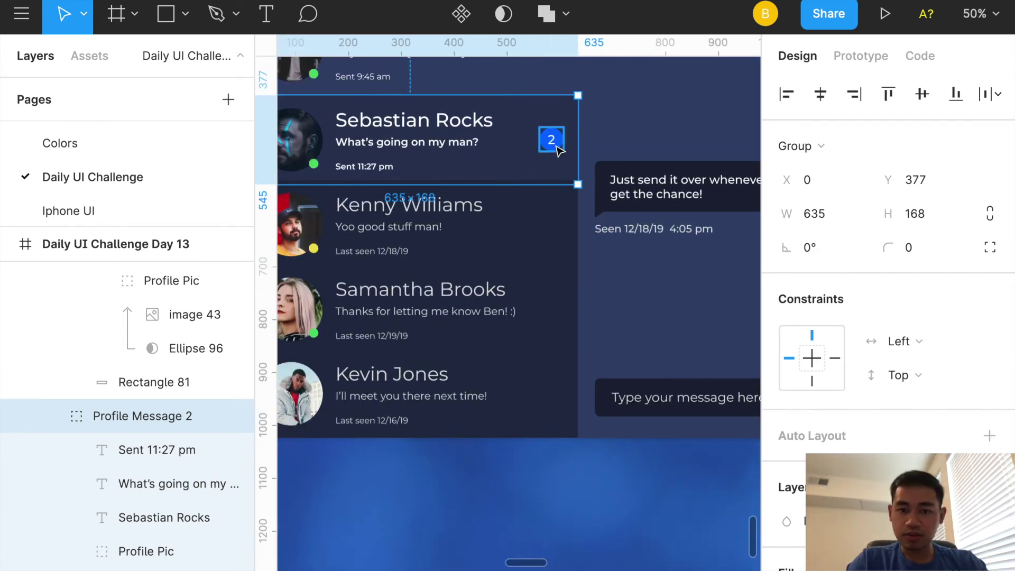
{"action": "scroll", "coordinate": [557, 151], "scroll_direction": "up", "scroll_amount": 1}
{"action": "scroll", "coordinate": [558, 151], "scroll_direction": "left", "scroll_amount": 2}
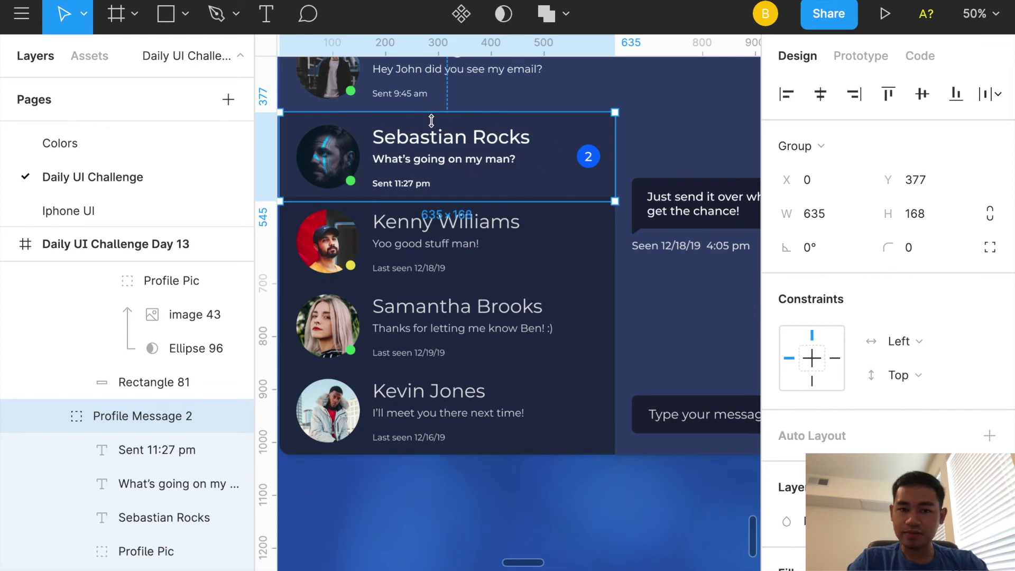
{"action": "scroll", "coordinate": [444, 153], "scroll_direction": "up", "scroll_amount": 1}
{"action": "scroll", "coordinate": [444, 152], "scroll_direction": "left", "scroll_amount": 1}
{"action": "scroll", "coordinate": [435, 151], "scroll_direction": "up", "scroll_amount": 1}
{"action": "scroll", "coordinate": [435, 151], "scroll_direction": "left", "scroll_amount": 1}
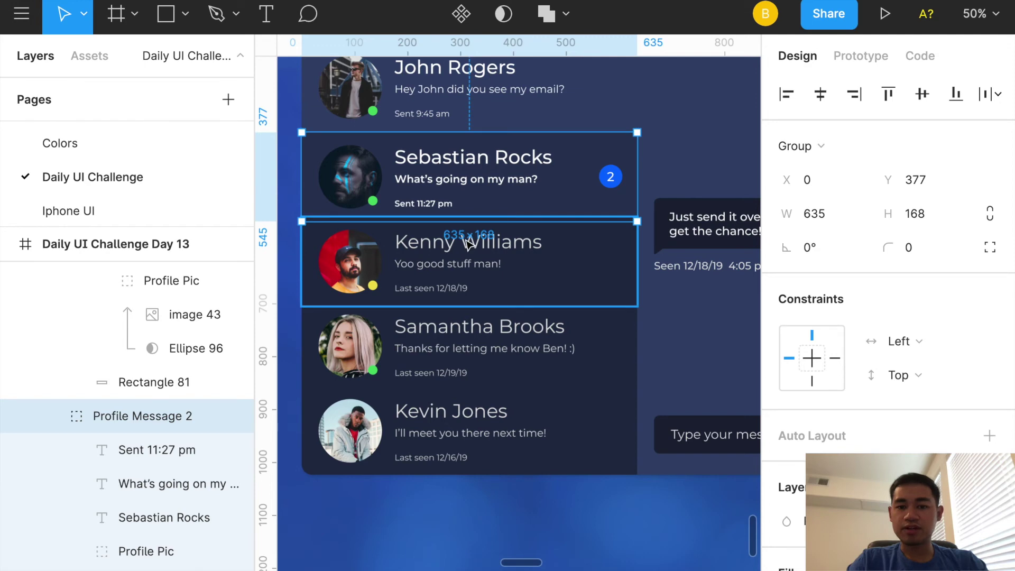
{"action": "left_click", "coordinate": [623, 264]}
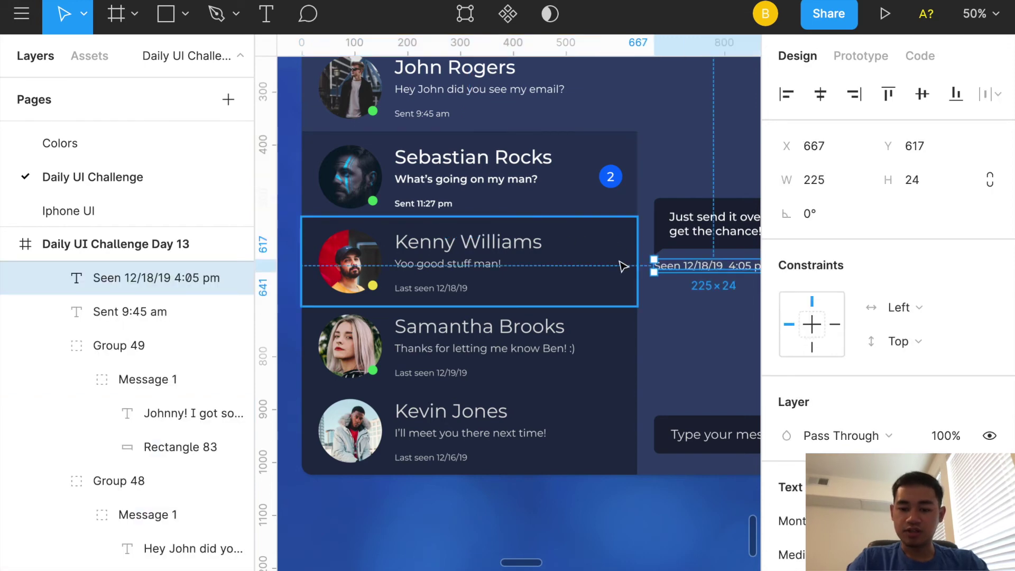
{"action": "key", "text": "minus"}
{"action": "left_click", "coordinate": [526, 280]}
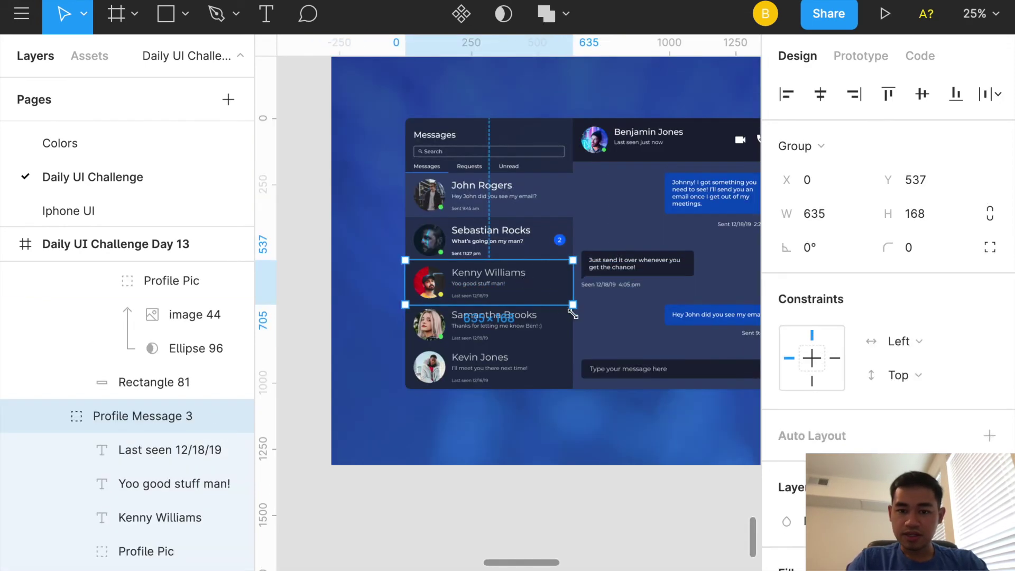
{"action": "left_click", "coordinate": [374, 335]}
{"action": "scroll", "coordinate": [376, 327], "scroll_direction": "right", "scroll_amount": 3}
{"action": "scroll", "coordinate": [376, 328], "scroll_direction": "down", "scroll_amount": 1}
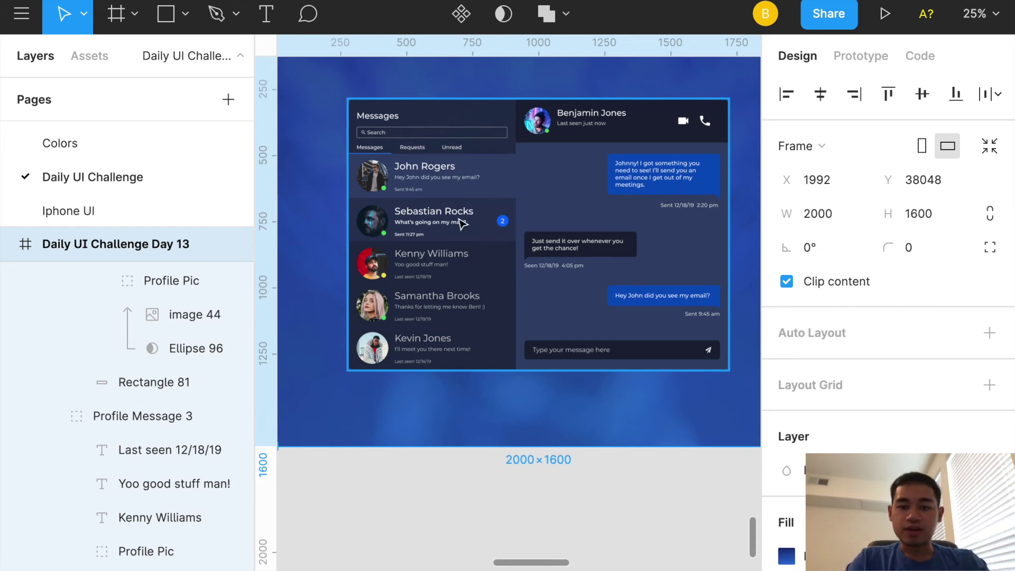
{"action": "key", "text": "shift+equal"}
{"action": "scroll", "coordinate": [460, 225], "scroll_direction": "up", "scroll_amount": 5}
{"action": "scroll", "coordinate": [460, 225], "scroll_direction": "left", "scroll_amount": 5}
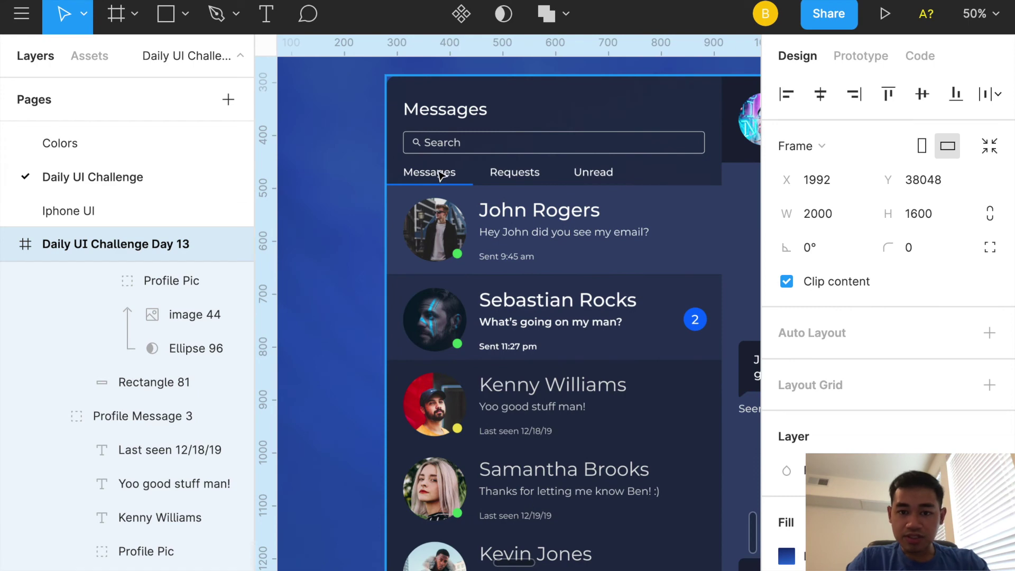
{"action": "key", "text": "shift+equal"}
{"action": "scroll", "coordinate": [439, 175], "scroll_direction": "up", "scroll_amount": 3}
{"action": "scroll", "coordinate": [440, 174], "scroll_direction": "left", "scroll_amount": 5}
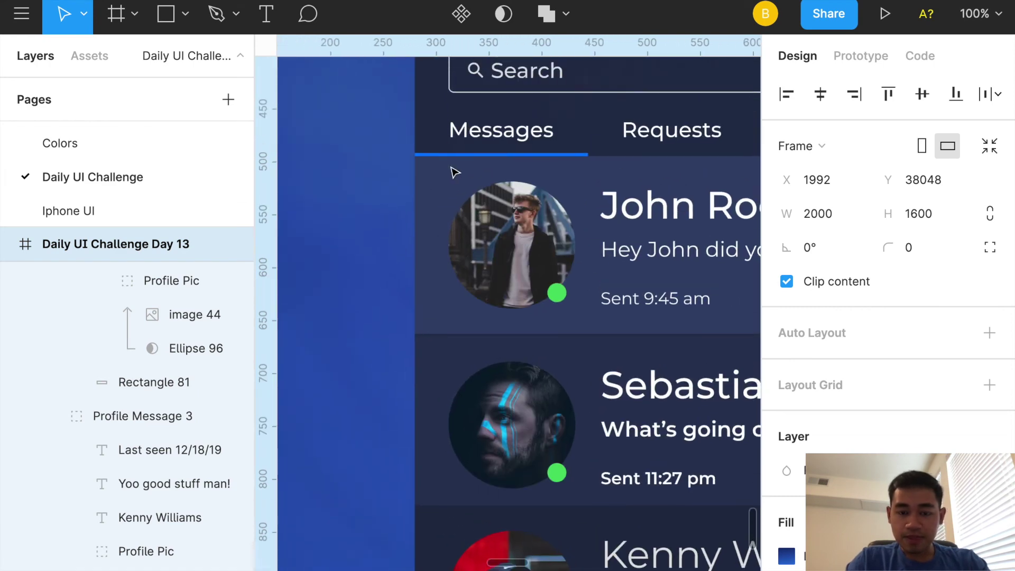
{"action": "key", "text": "minus"}
{"action": "scroll", "coordinate": [628, 150], "scroll_direction": "right", "scroll_amount": 3}
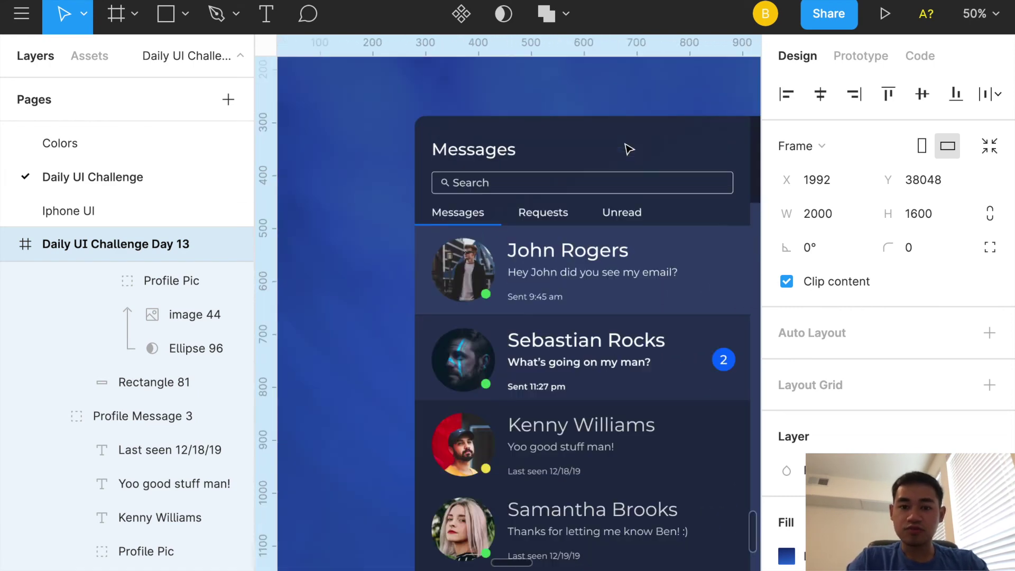
{"action": "scroll", "coordinate": [629, 150], "scroll_direction": "down", "scroll_amount": 3}
{"action": "scroll", "coordinate": [629, 149], "scroll_direction": "right", "scroll_amount": 2}
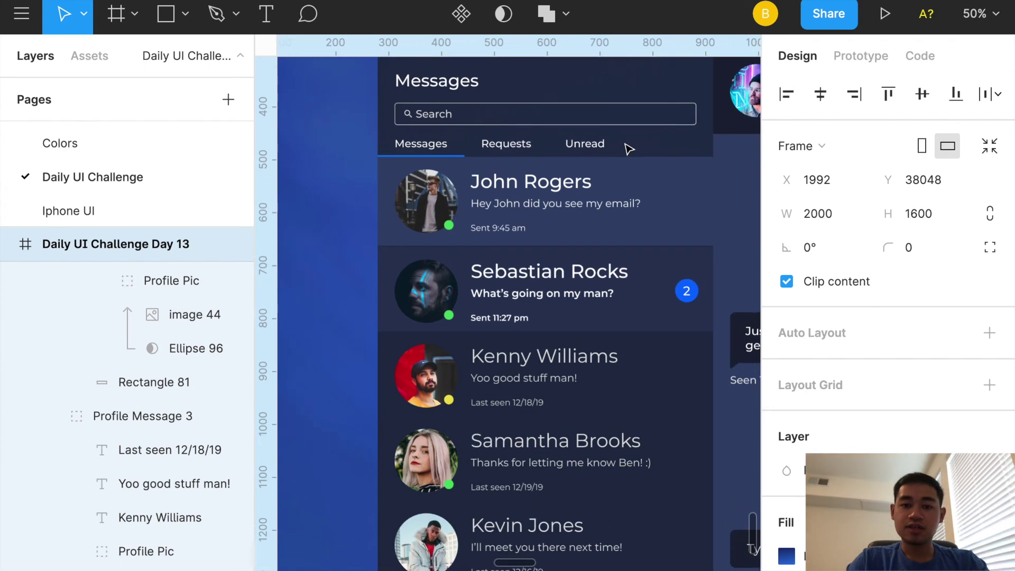
{"action": "scroll", "coordinate": [629, 150], "scroll_direction": "right", "scroll_amount": 1}
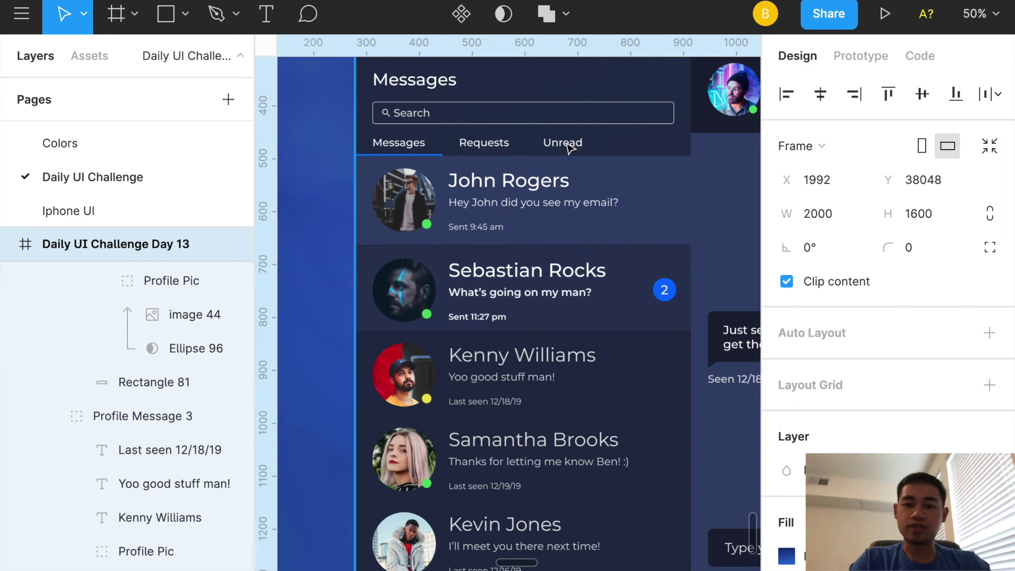
{"action": "scroll", "coordinate": [568, 148], "scroll_direction": "up", "scroll_amount": 1}
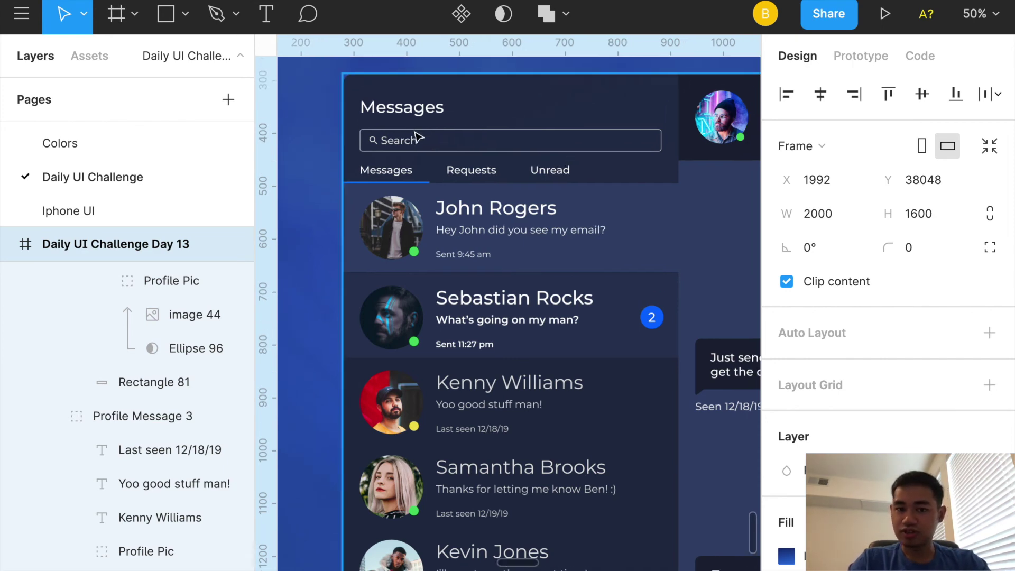
{"action": "scroll", "coordinate": [550, 168], "scroll_direction": "down", "scroll_amount": 1}
{"action": "scroll", "coordinate": [551, 167], "scroll_direction": "right", "scroll_amount": 1}
{"action": "key", "text": "minus"}
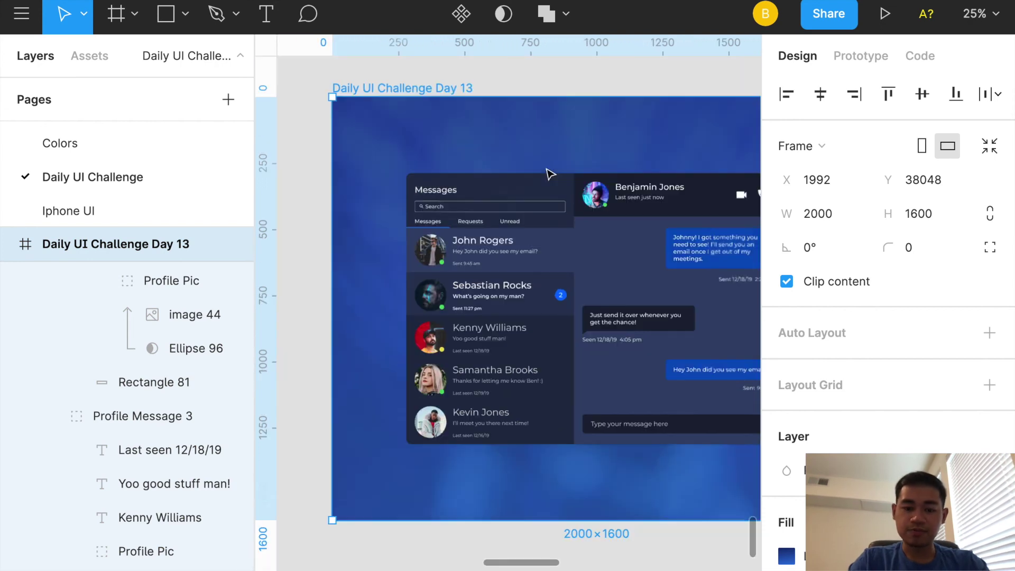
{"action": "scroll", "coordinate": [550, 174], "scroll_direction": "down", "scroll_amount": 2}
{"action": "scroll", "coordinate": [550, 173], "scroll_direction": "right", "scroll_amount": 2}
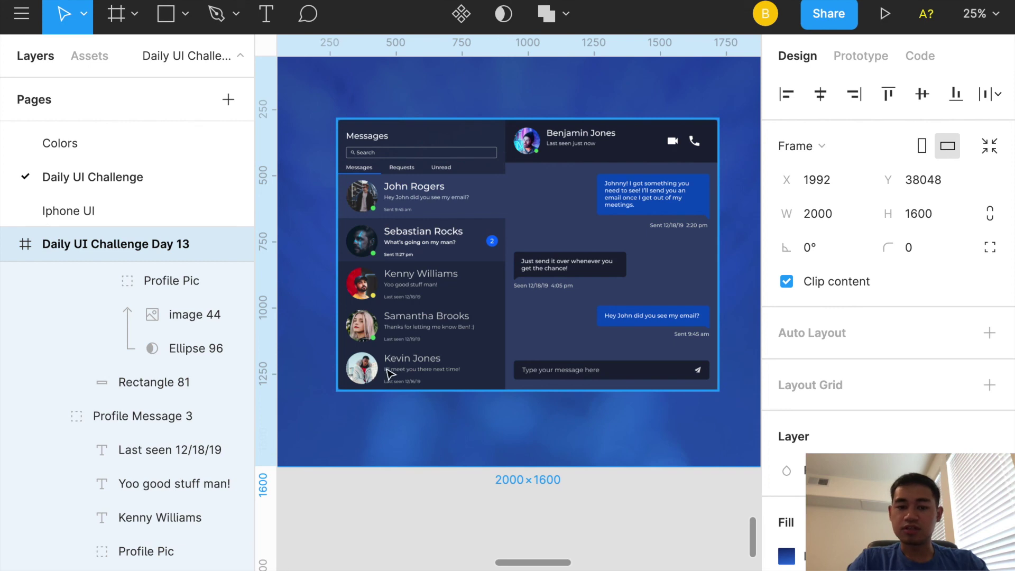
{"action": "left_click", "coordinate": [505, 431]}
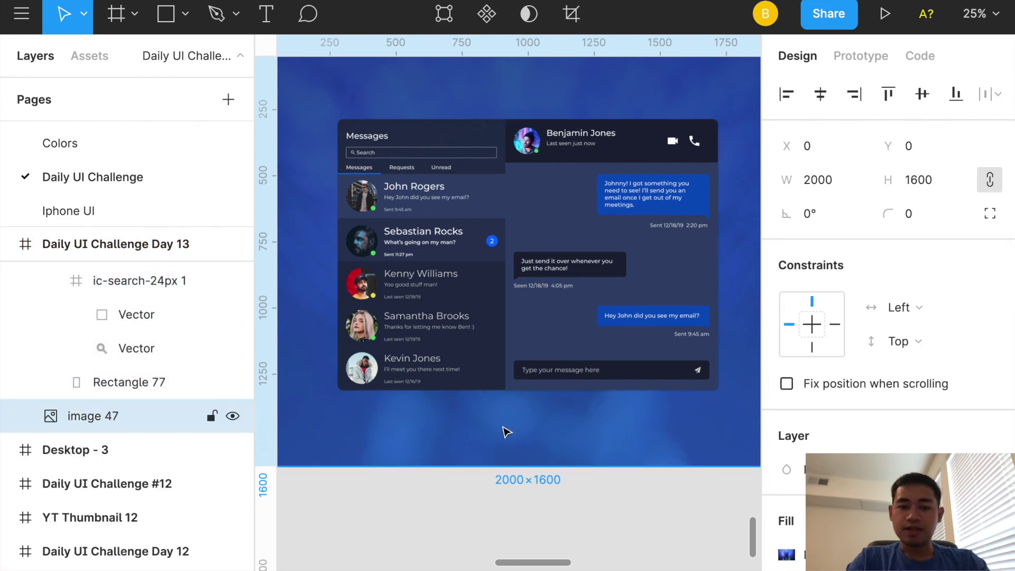
{"action": "scroll", "coordinate": [506, 431], "scroll_direction": "up", "scroll_amount": 1}
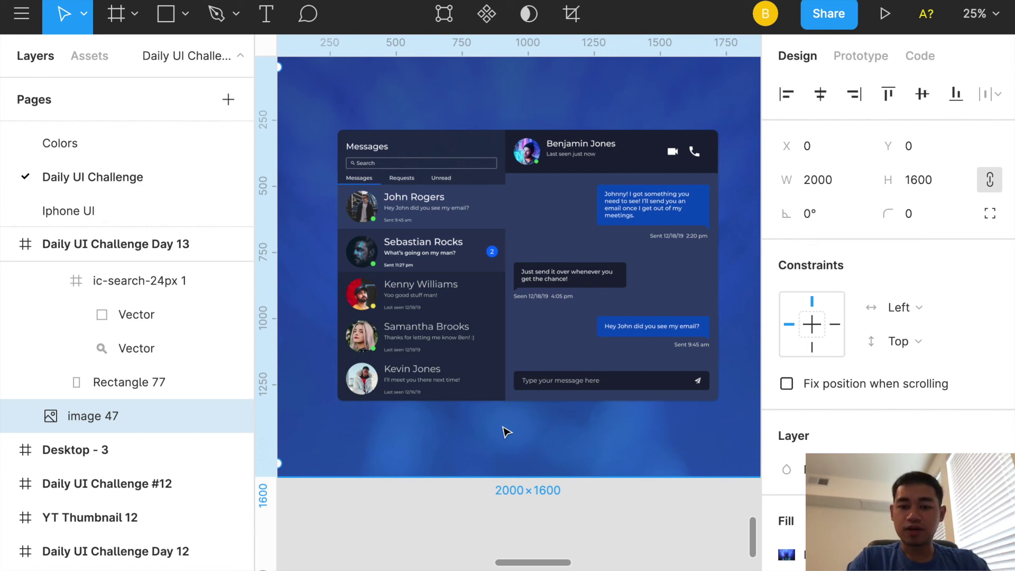
{"action": "scroll", "coordinate": [507, 432], "scroll_direction": "up", "scroll_amount": 1}
{"action": "scroll", "coordinate": [506, 432], "scroll_direction": "right", "scroll_amount": 1}
{"action": "scroll", "coordinate": [506, 432], "scroll_direction": "down", "scroll_amount": 1}
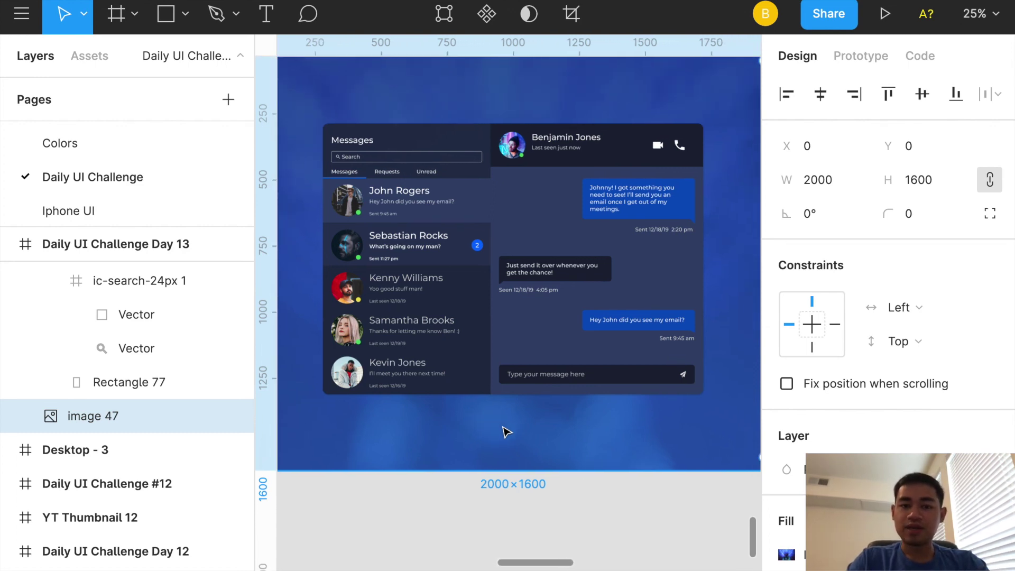